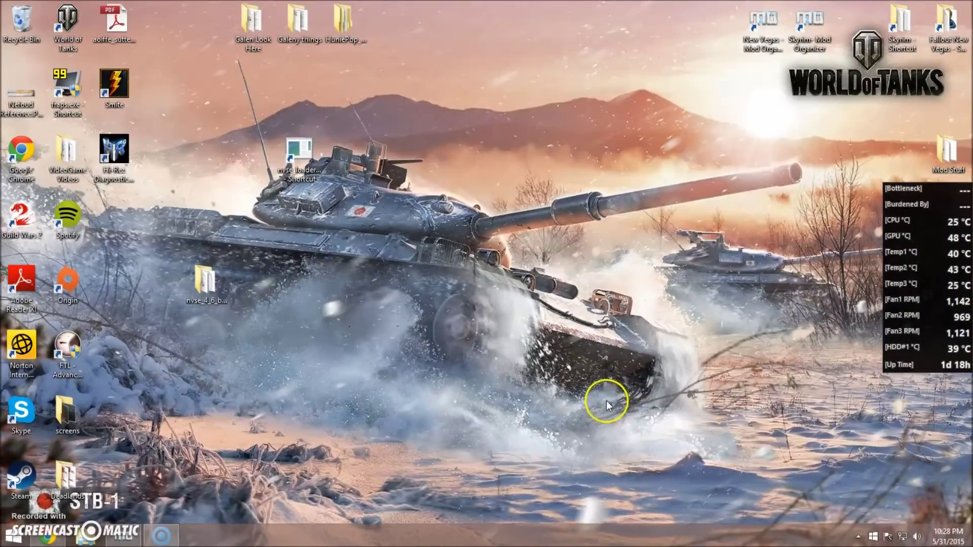
- Go to the enbdev.com downloads page in Chrome
{"action": "left_click", "coordinate": [47, 539]}
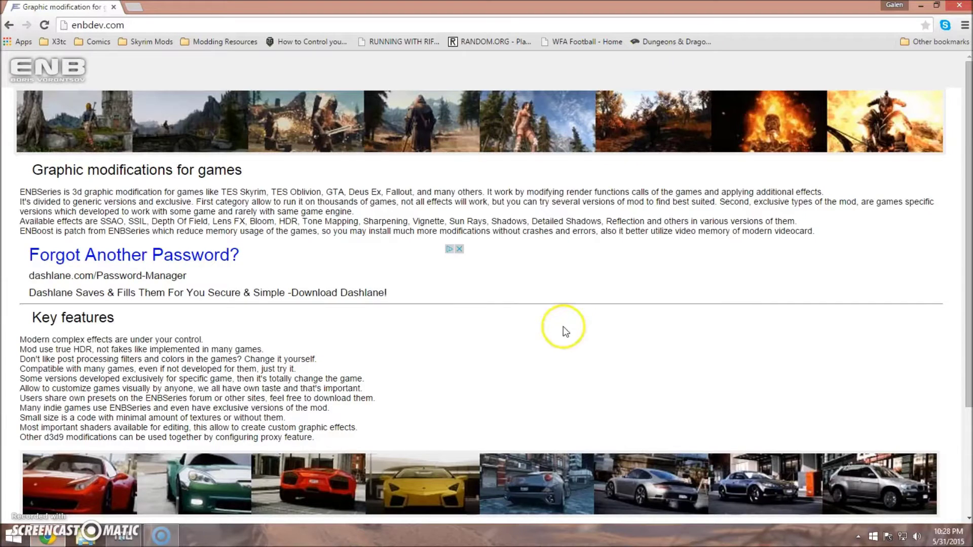
{"action": "scroll", "coordinate": [15, 393], "scroll_direction": "down", "scroll_amount": 3}
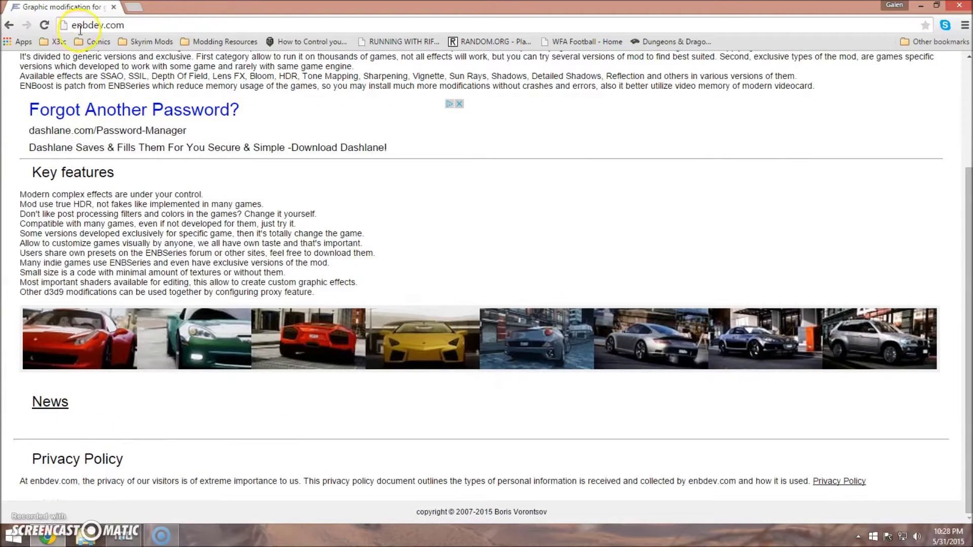
{"action": "left_click", "coordinate": [45, 402]}
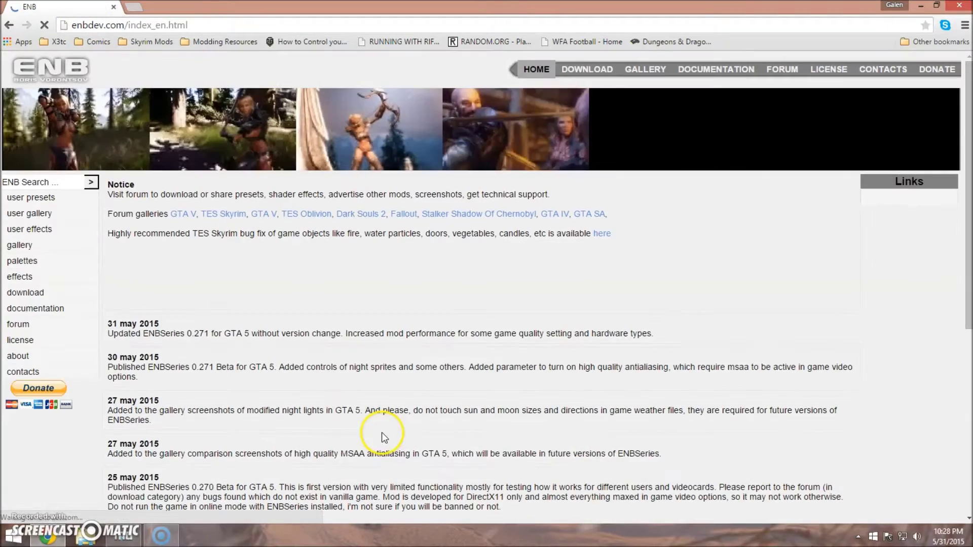
{"action": "left_click", "coordinate": [590, 69]}
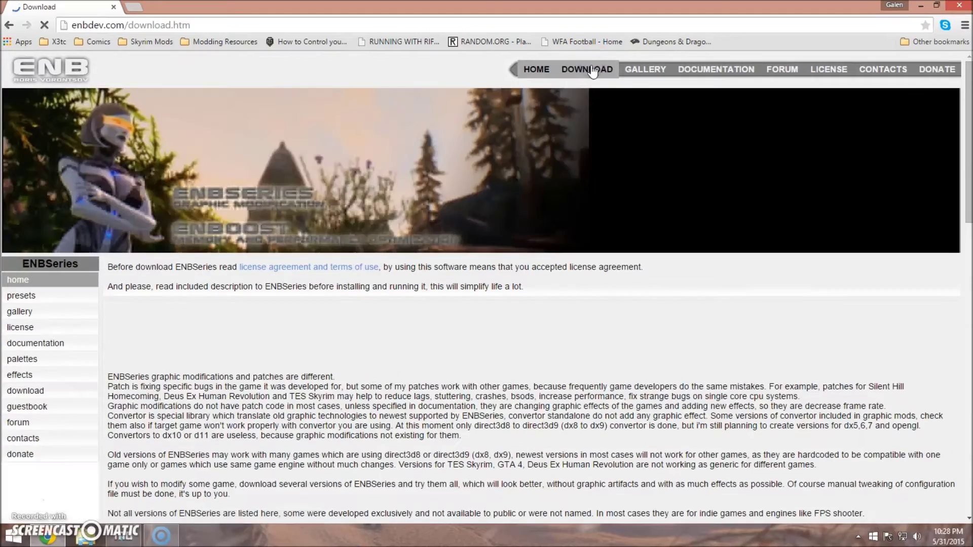
{"action": "scroll", "coordinate": [168, 354], "scroll_direction": "down", "scroll_amount": 8}
{"action": "scroll", "coordinate": [167, 354], "scroll_direction": "down", "scroll_amount": 15}
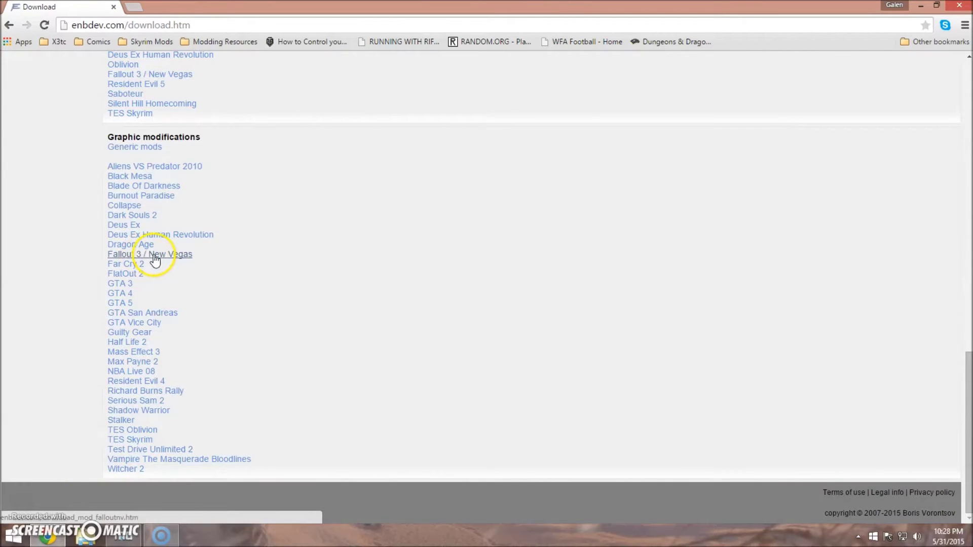
- Open the Fallout 3 / New Vegas ENBSeries v0.267 page and download its archive
{"action": "left_click", "coordinate": [169, 259]}
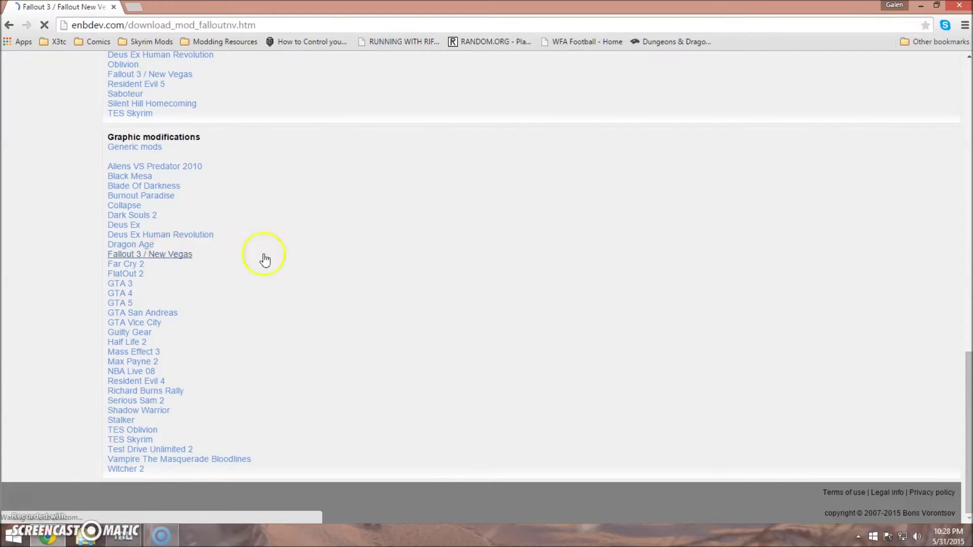
{"action": "left_click", "coordinate": [20, 420]}
{"action": "scroll", "coordinate": [413, 393], "scroll_direction": "down", "scroll_amount": 5}
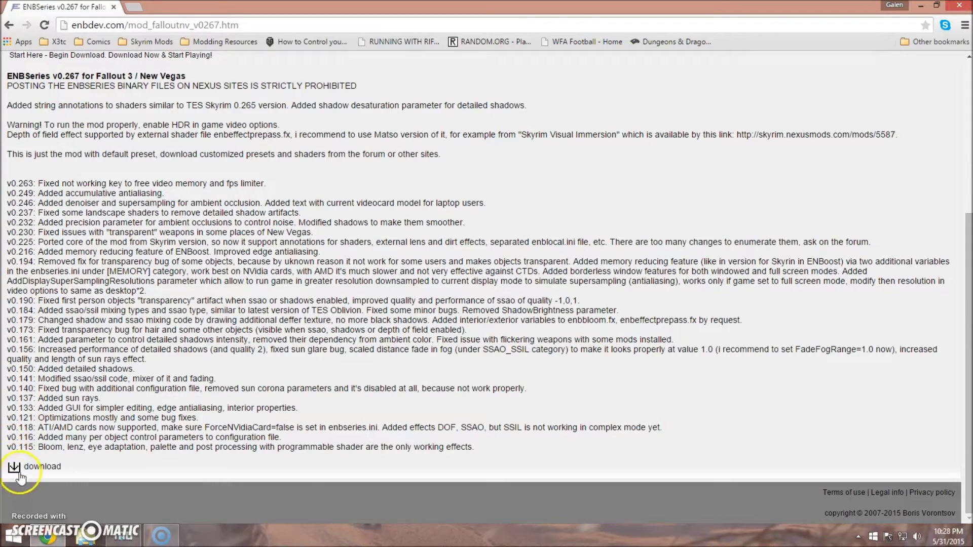
{"action": "left_click", "coordinate": [16, 471]}
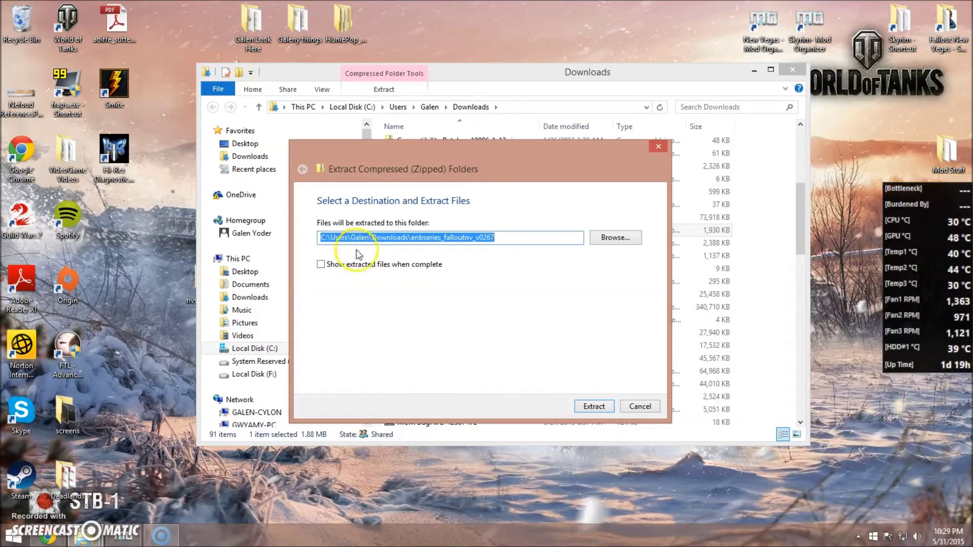
- Extract enbseries_falloutnv_v0267.zip to the Desktop and close the Downloads window
{"action": "left_click", "coordinate": [626, 237]}
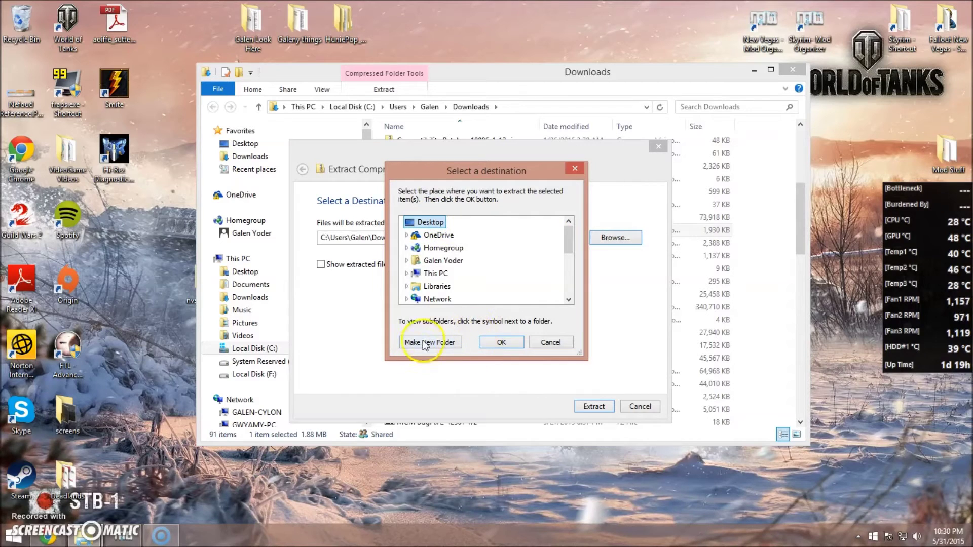
{"action": "left_click", "coordinate": [506, 346]}
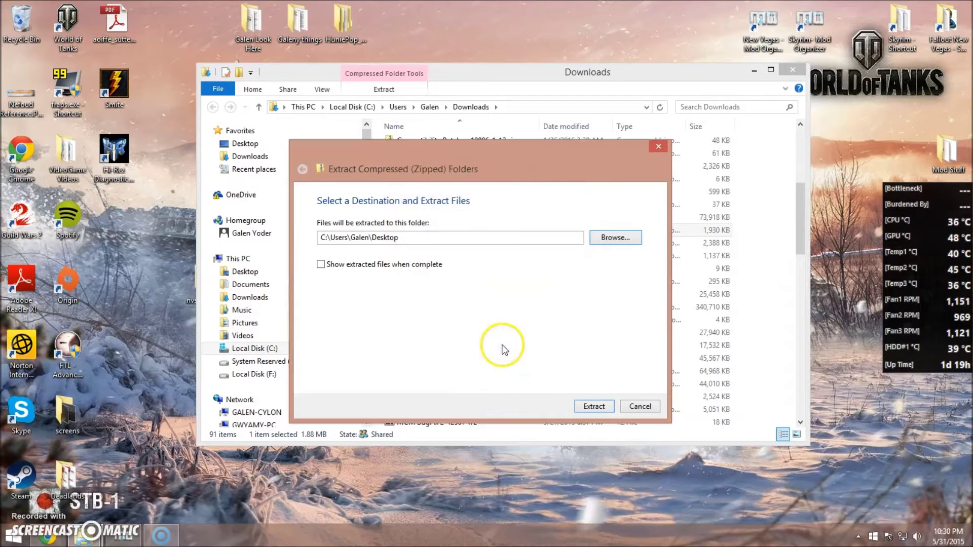
{"action": "left_click", "coordinate": [594, 406]}
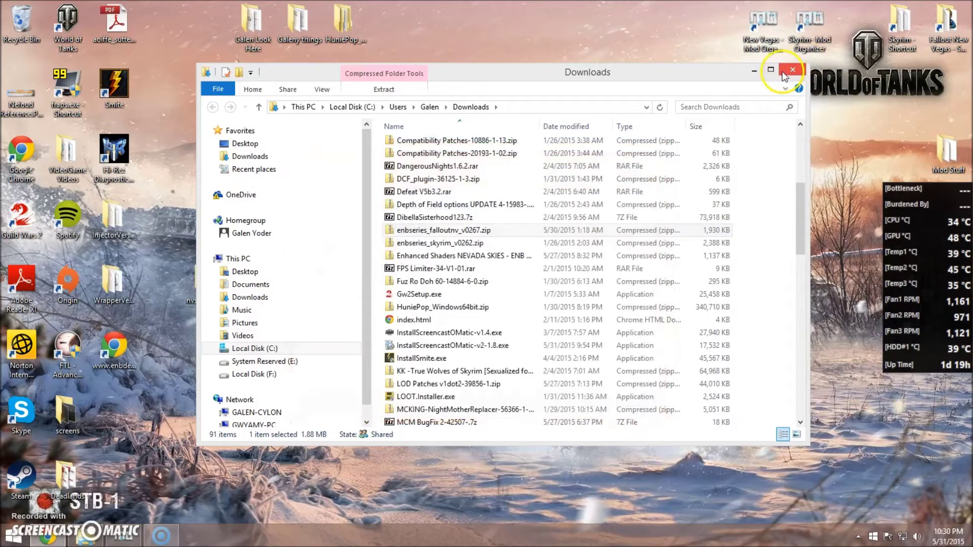
{"action": "left_click", "coordinate": [783, 71]}
- Delete the ENB website shortcut and the InjectorVersion folder from the Desktop
{"action": "left_click_drag", "start_coordinate": [157, 196], "coordinate": [112, 300]}
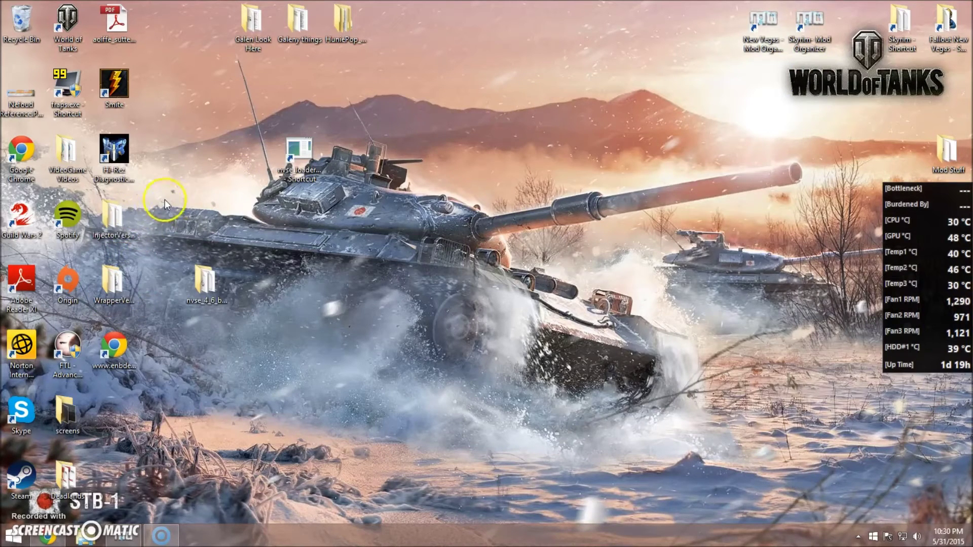
{"action": "left_click_drag", "start_coordinate": [163, 196], "coordinate": [127, 380]}
{"action": "left_click_drag", "start_coordinate": [104, 208], "coordinate": [522, 145]}
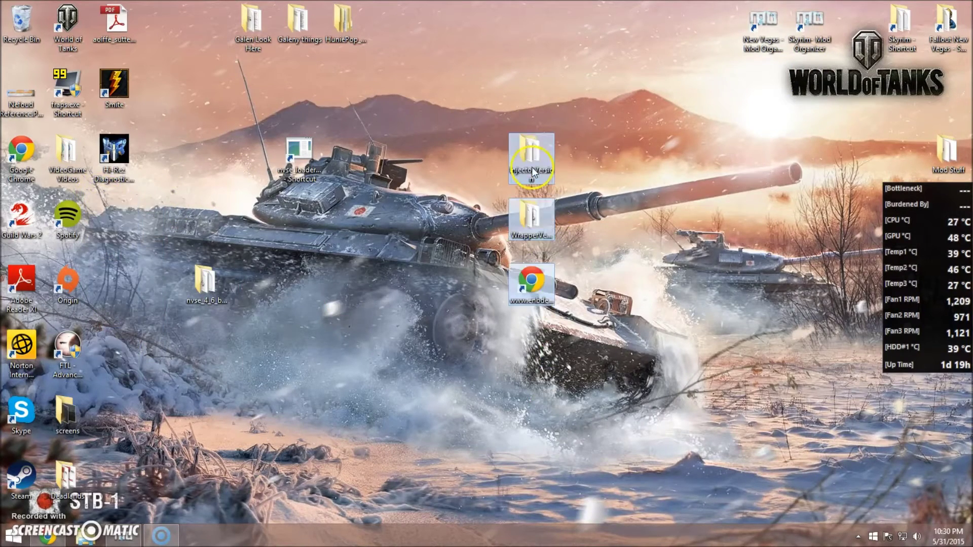
{"action": "left_click", "coordinate": [576, 233]}
{"action": "left_click_drag", "start_coordinate": [531, 281], "coordinate": [21, 23]}
{"action": "left_click", "coordinate": [529, 150]}
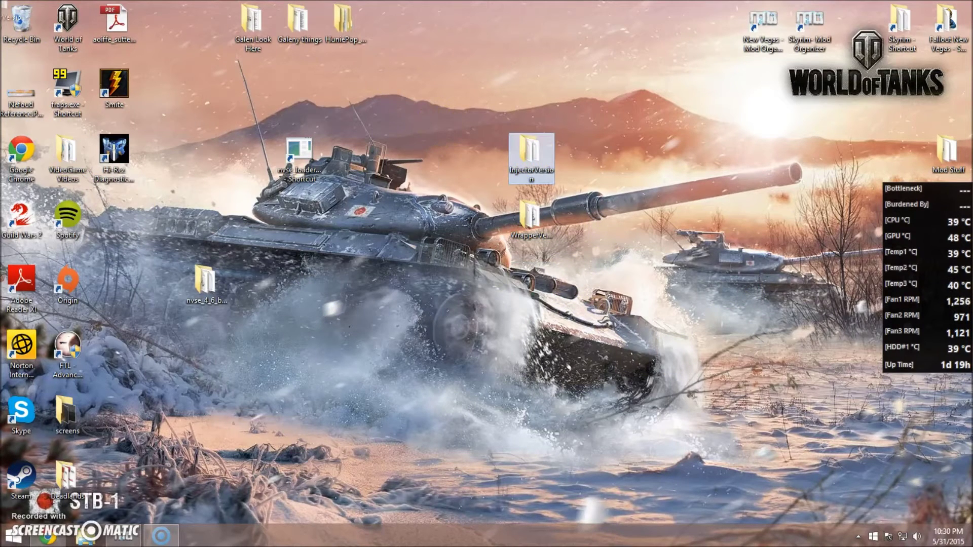
{"action": "key", "text": "Delete"}
- Select and copy the 13 files in WrapperVersion, d3d9.dll through readme_en.txt
{"action": "double_click", "coordinate": [530, 216]}
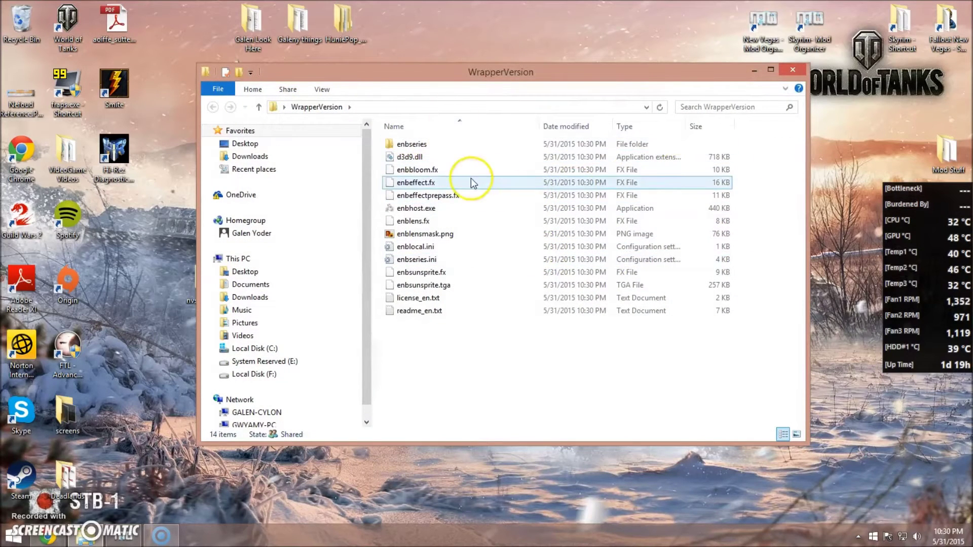
{"action": "left_click", "coordinate": [459, 158]}
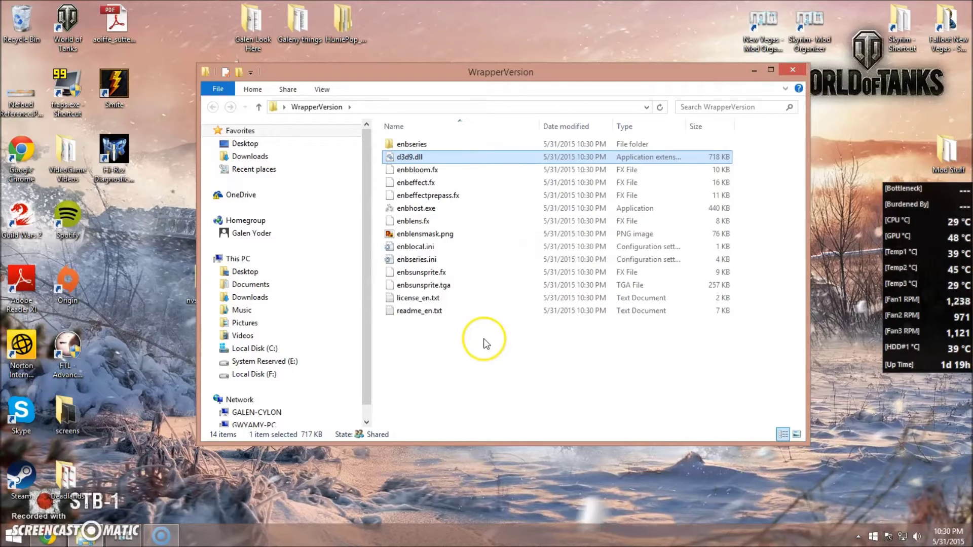
{"action": "left_click", "coordinate": [455, 311], "text": "shift"}
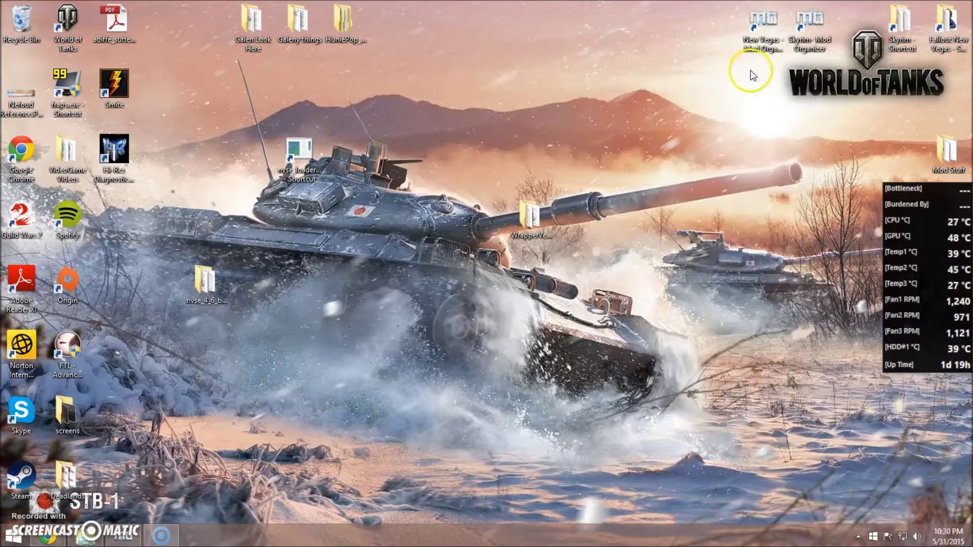
{"action": "left_click", "coordinate": [754, 69]}
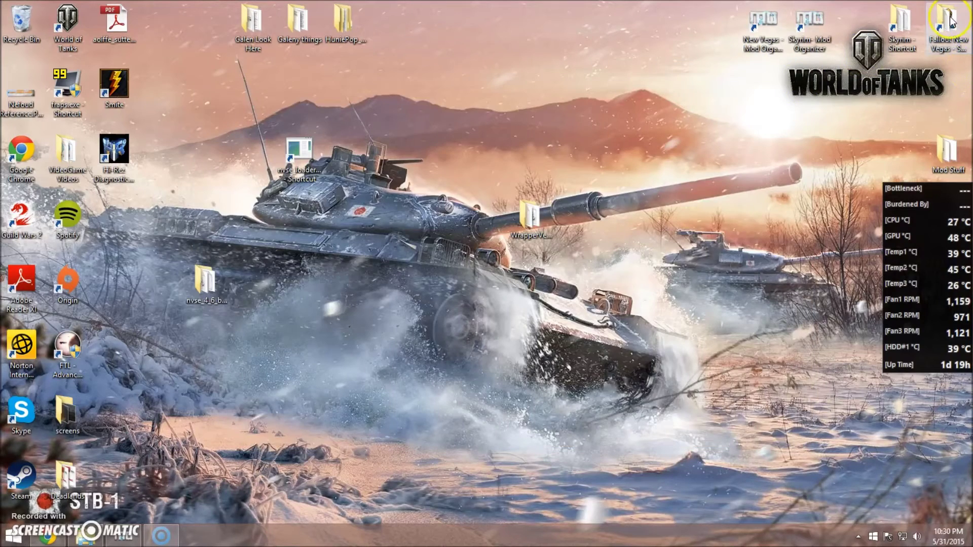
- Paste the ENB files into the Fallout New Vegas folder, replacing existing files
{"action": "double_click", "coordinate": [950, 23]}
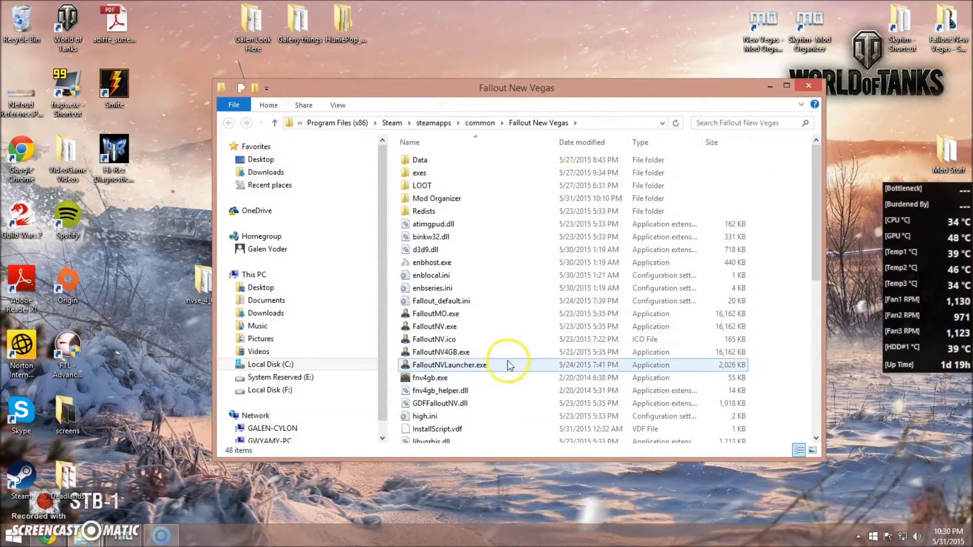
{"action": "left_click", "coordinate": [482, 276]}
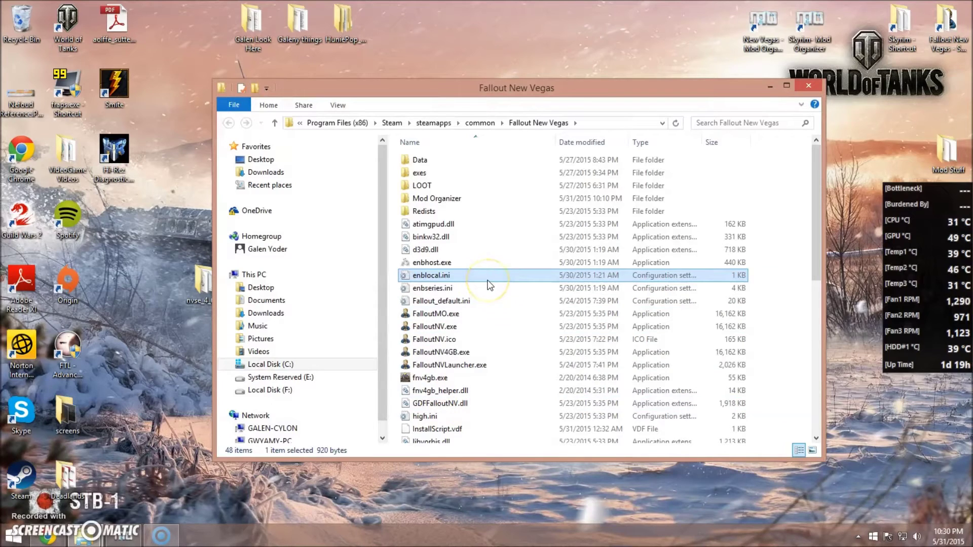
{"action": "key", "text": "ctrl+v"}
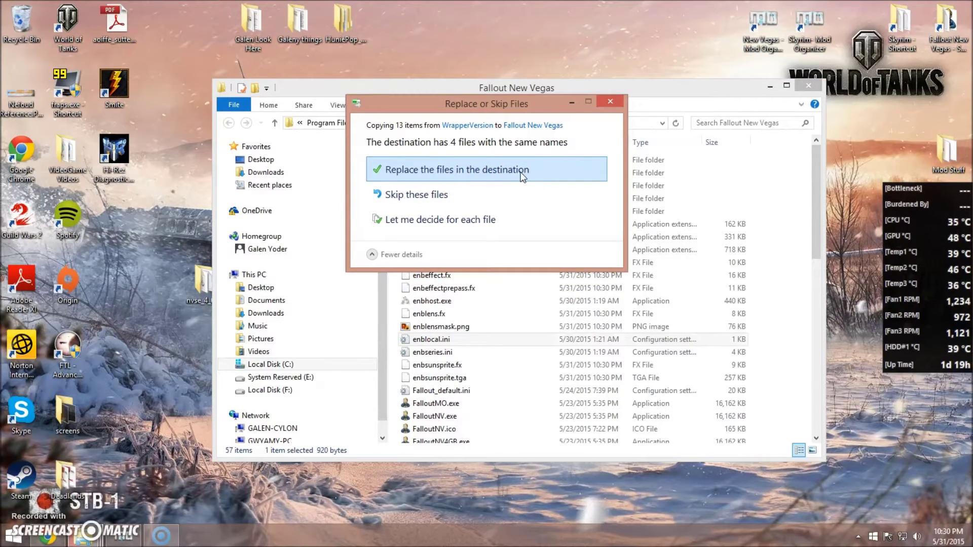
{"action": "left_click", "coordinate": [522, 175]}
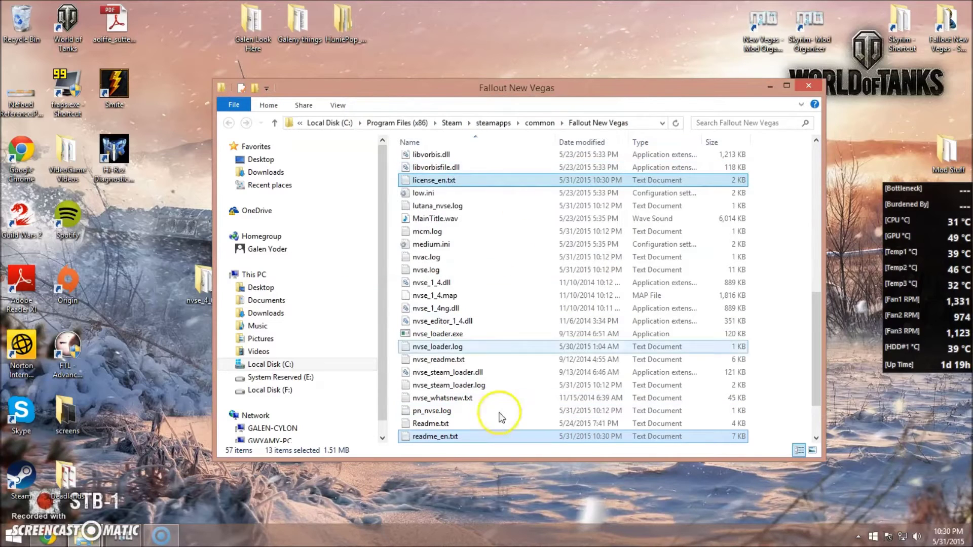
{"action": "left_click", "coordinate": [813, 86]}
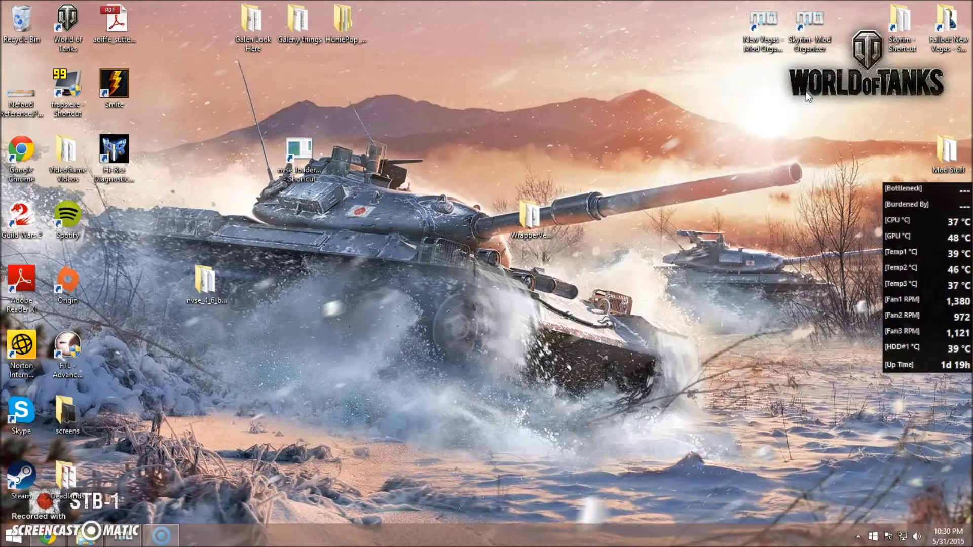
{"action": "left_click", "coordinate": [389, 259]}
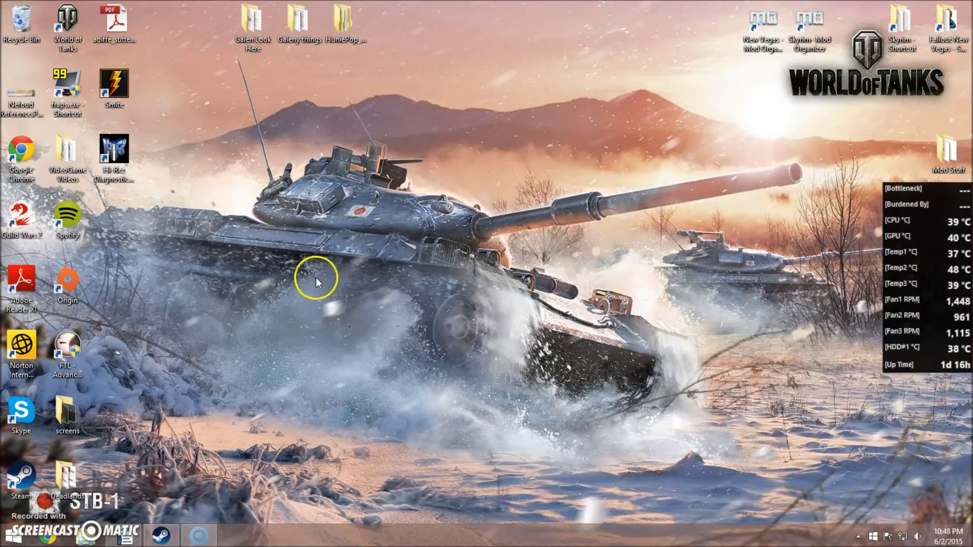
- Find Fallout: New Vegas in the Steam library and launch it to reach its launcher
{"action": "left_click", "coordinate": [160, 535]}
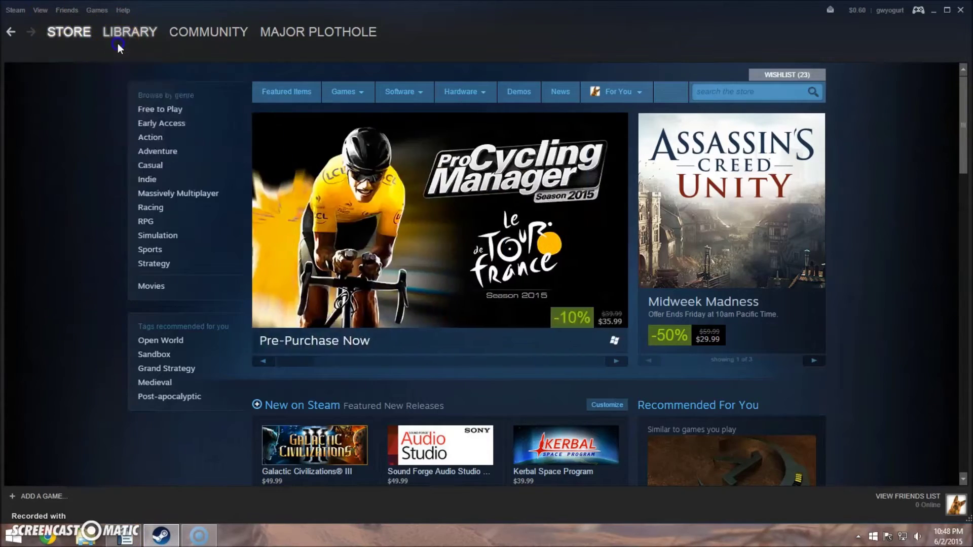
{"action": "left_click", "coordinate": [117, 43]}
{"action": "scroll", "coordinate": [65, 315], "scroll_direction": "down", "scroll_amount": 20}
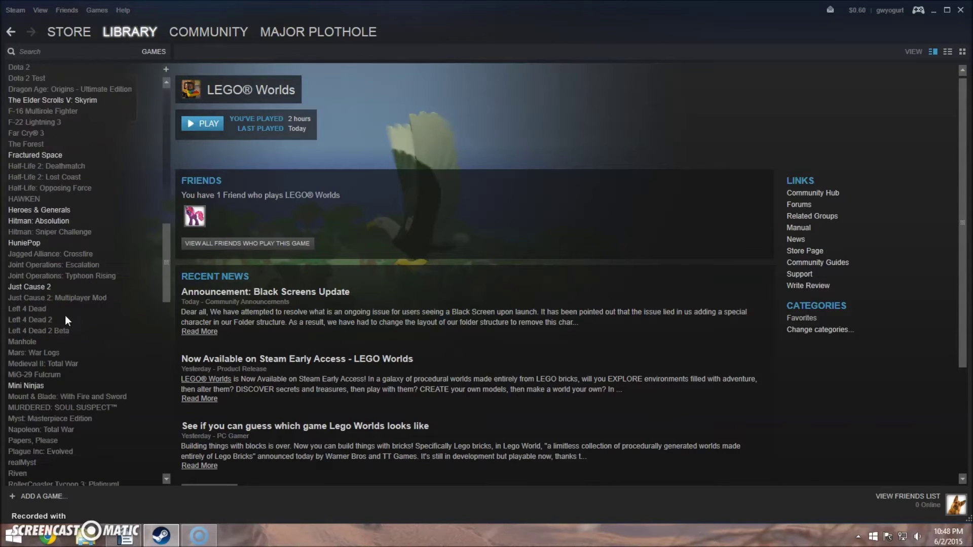
{"action": "scroll", "coordinate": [65, 315], "scroll_direction": "down", "scroll_amount": 15}
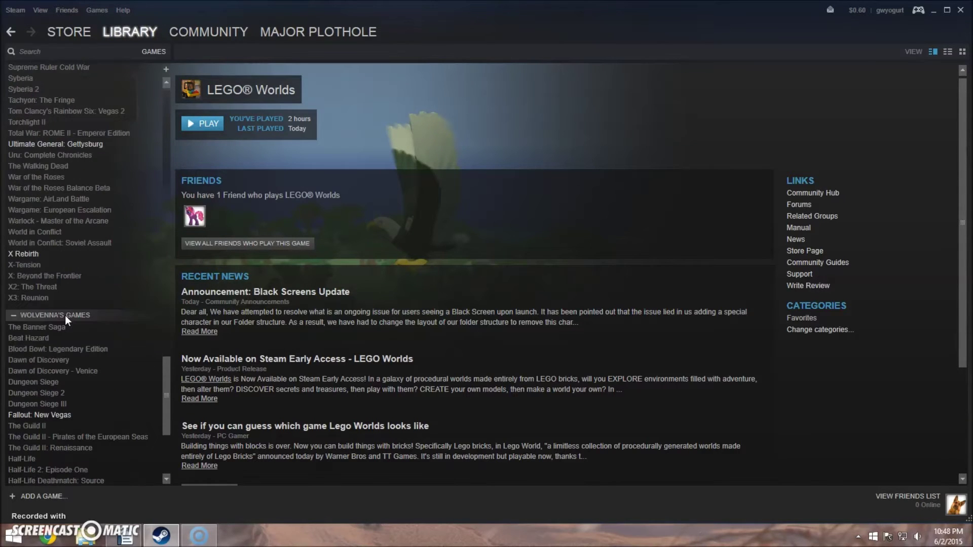
{"action": "left_click", "coordinate": [81, 372]}
{"action": "left_click", "coordinate": [74, 382]}
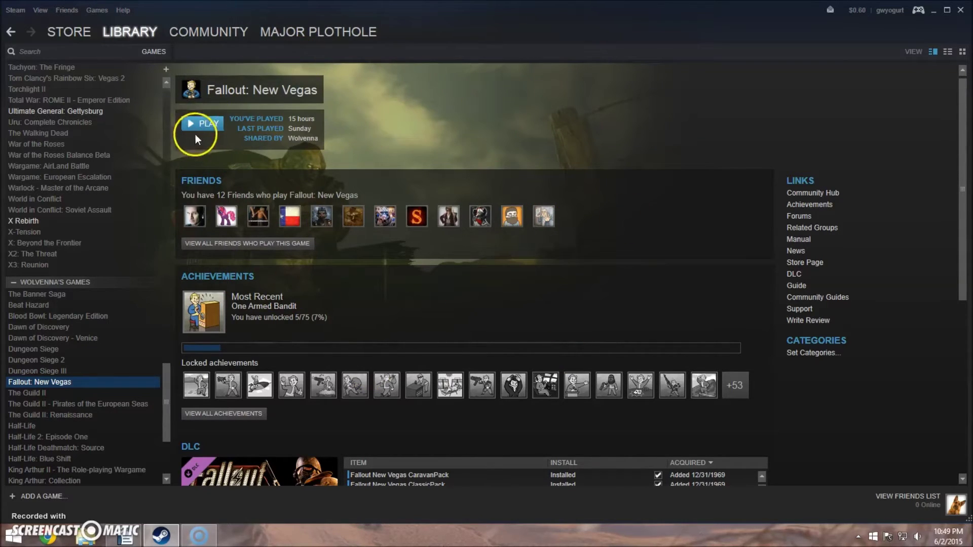
{"action": "left_click", "coordinate": [206, 123]}
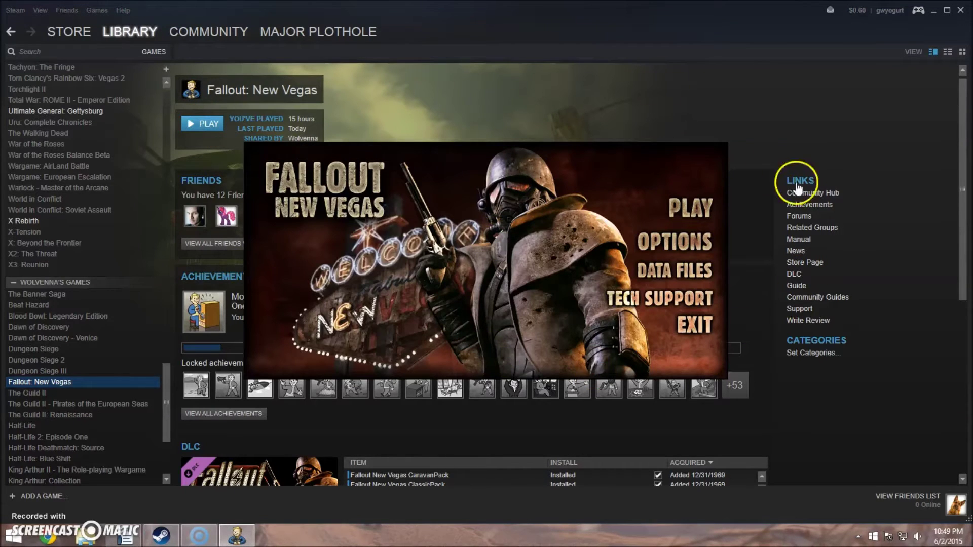
- Open the launcher Options and keep Antialiasing and Anisotropic Filtering set to Off
{"action": "left_click", "coordinate": [678, 249]}
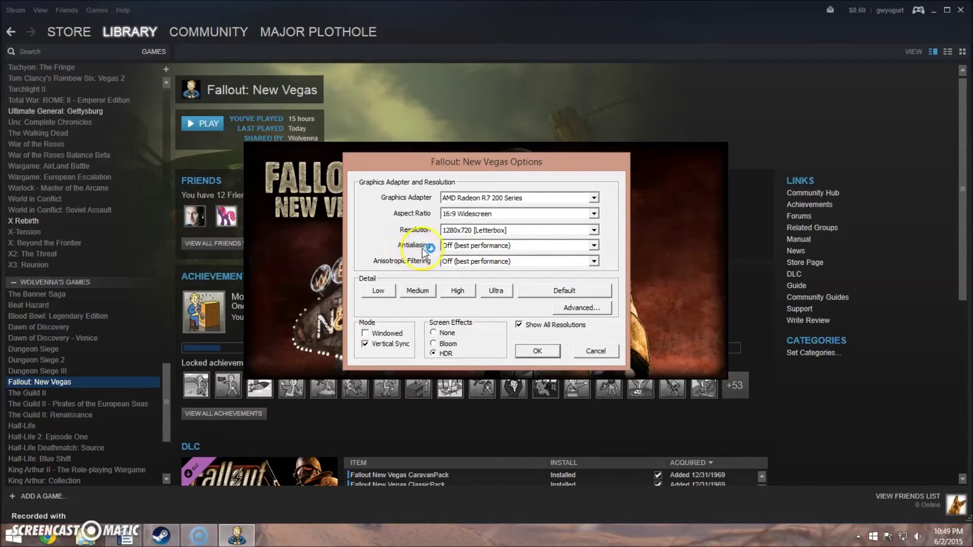
{"action": "left_click", "coordinate": [594, 245]}
{"action": "left_click", "coordinate": [594, 245]}
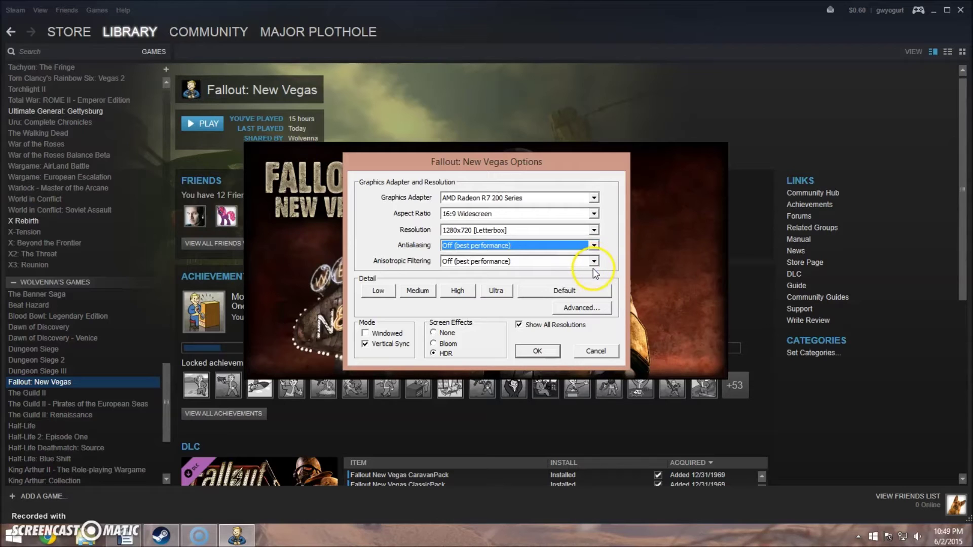
{"action": "left_click", "coordinate": [594, 262]}
{"action": "left_click", "coordinate": [594, 263]}
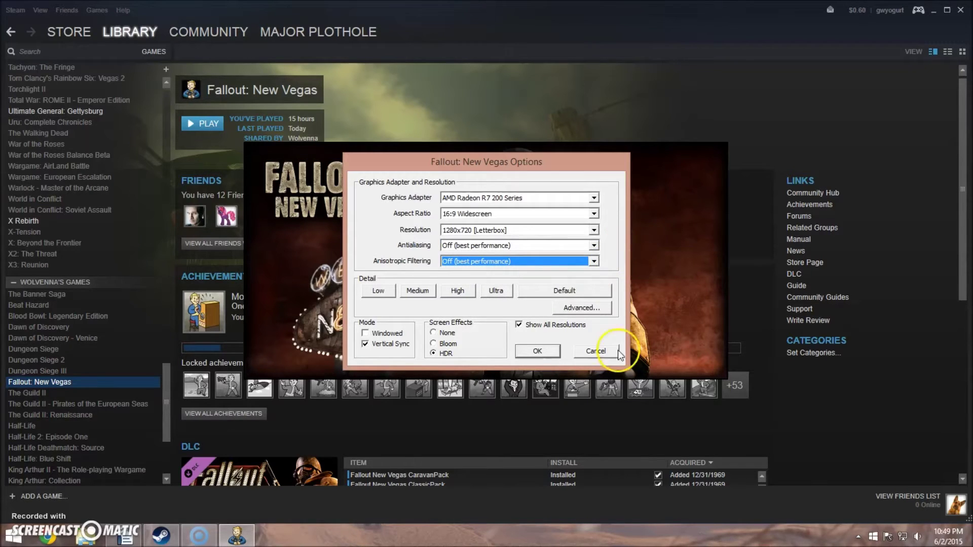
- Turn Water Displacement off in Advanced water settings, save the options, and exit the launcher
{"action": "left_click", "coordinate": [584, 308]}
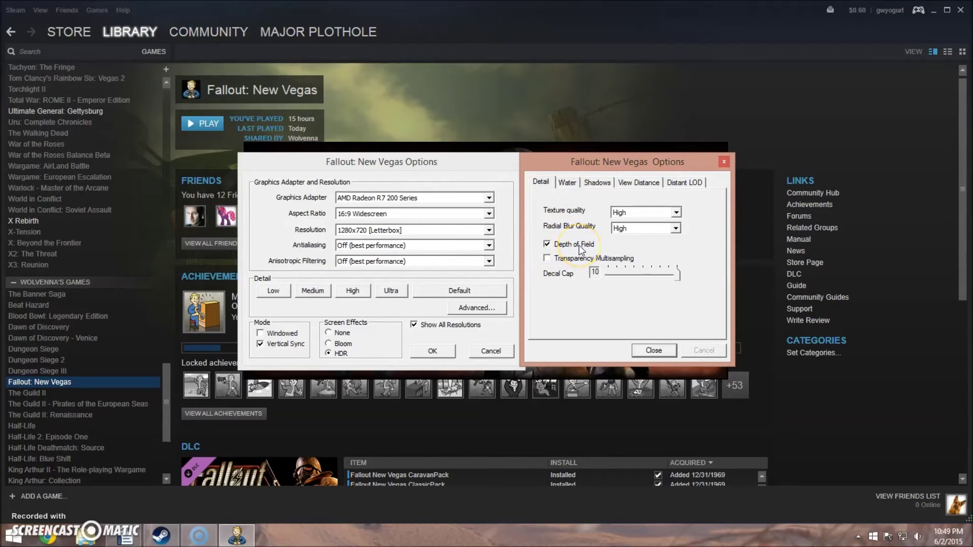
{"action": "left_click", "coordinate": [568, 182]}
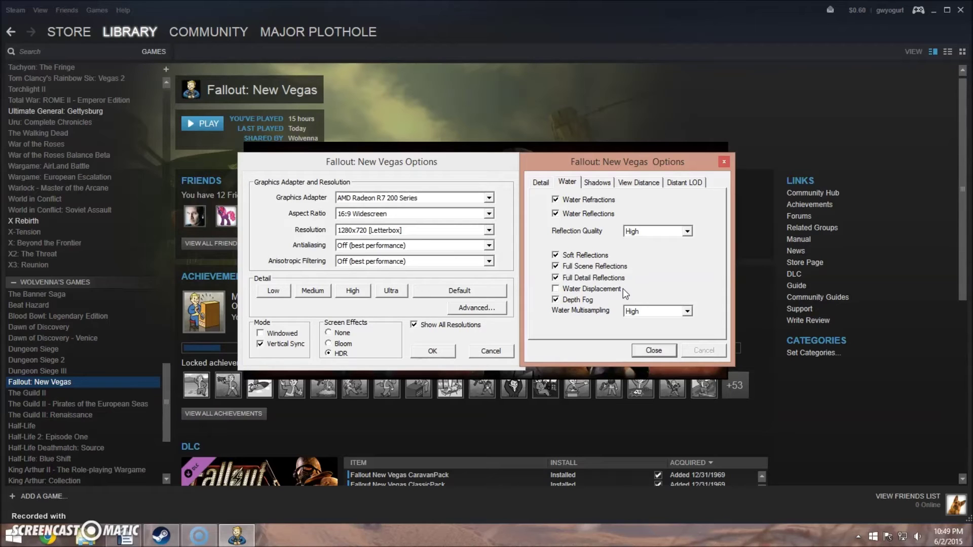
{"action": "left_click", "coordinate": [572, 292]}
{"action": "left_click", "coordinate": [654, 350]}
{"action": "left_click", "coordinate": [558, 352]}
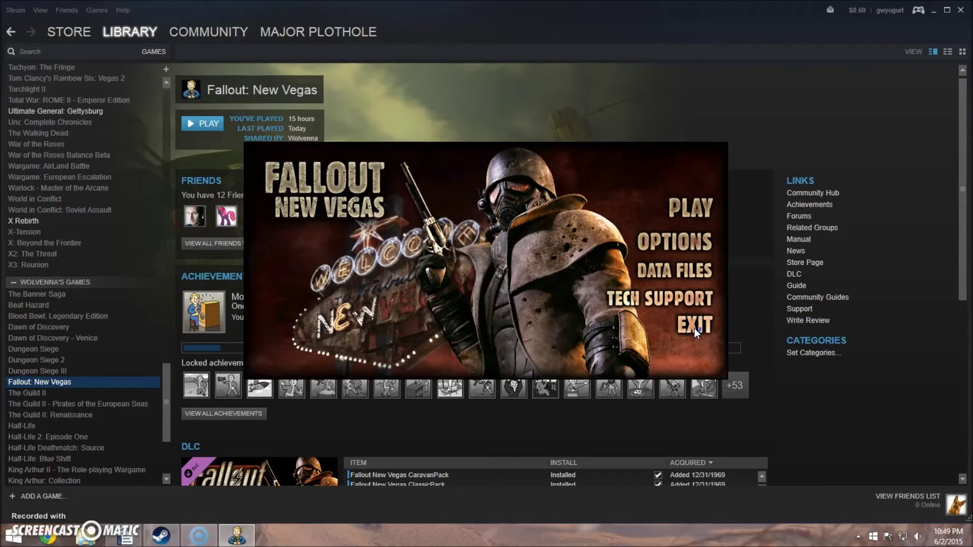
{"action": "left_click", "coordinate": [694, 328]}
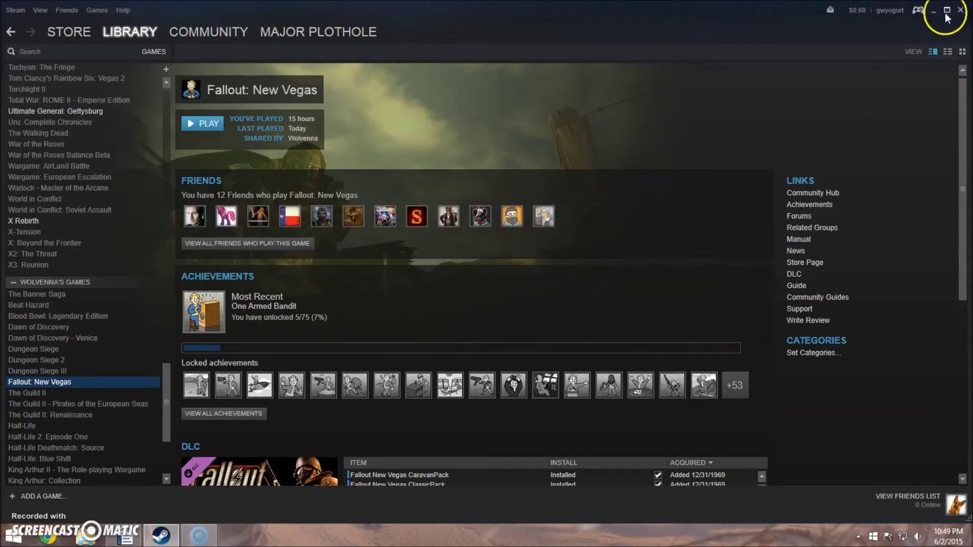
- Copy FalloutPrefs.ini from Documents\my games\falloutnv, then close the window
{"action": "left_click", "coordinate": [932, 14]}
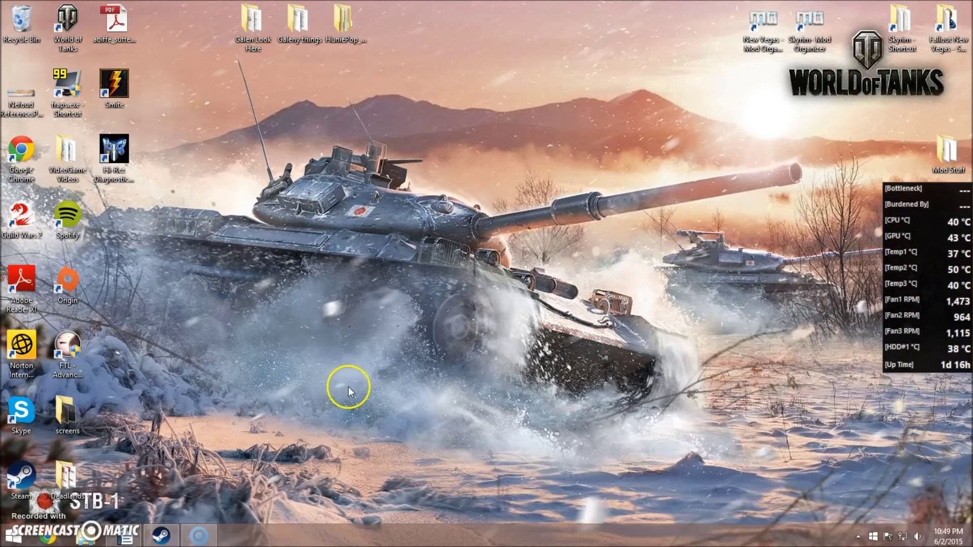
{"action": "left_click", "coordinate": [85, 536]}
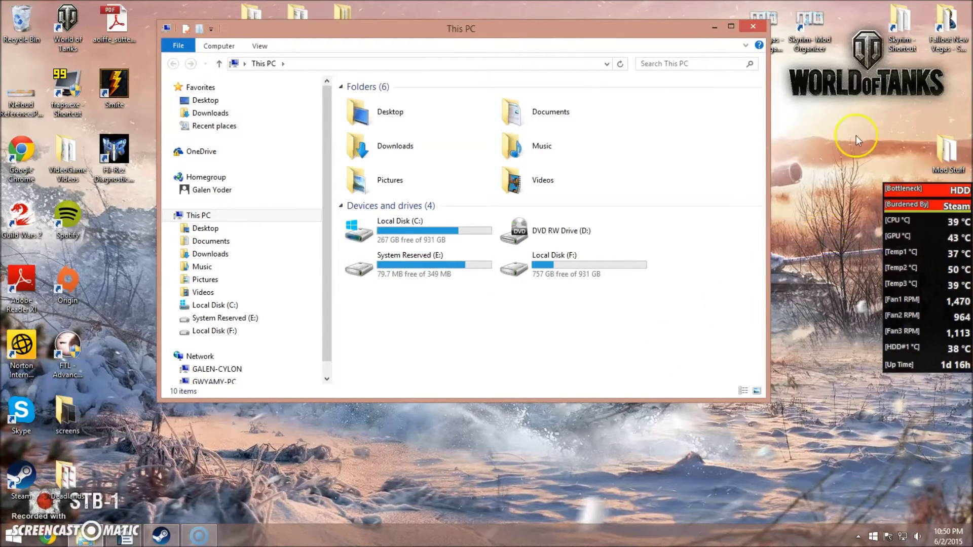
{"action": "left_click_drag", "start_coordinate": [674, 30], "coordinate": [632, 26]}
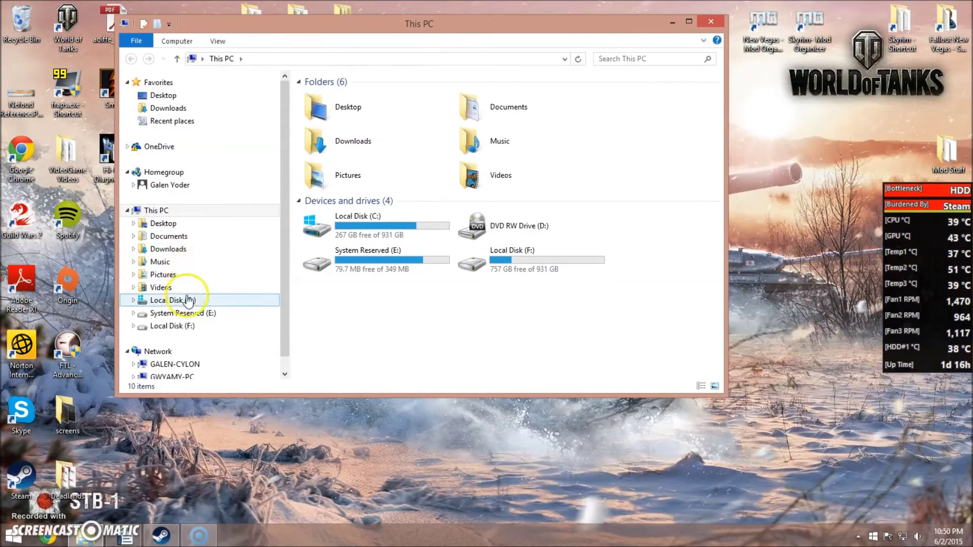
{"action": "left_click", "coordinate": [204, 239]}
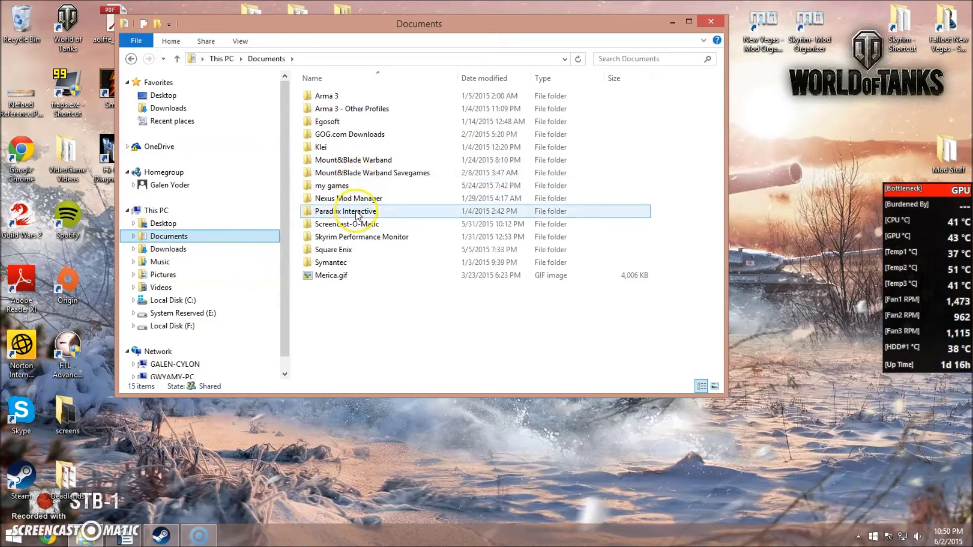
{"action": "double_click", "coordinate": [355, 186]}
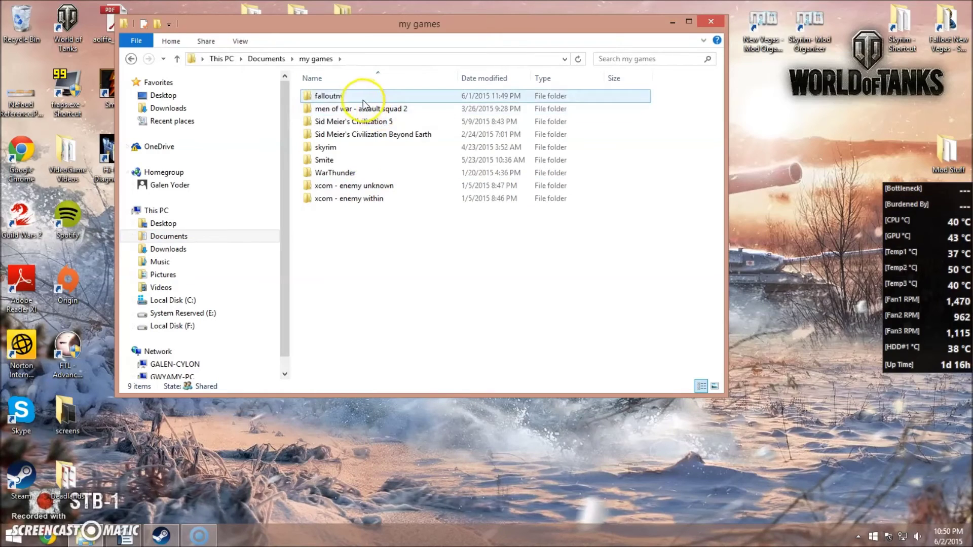
{"action": "double_click", "coordinate": [360, 96]}
{"action": "left_click", "coordinate": [405, 122]}
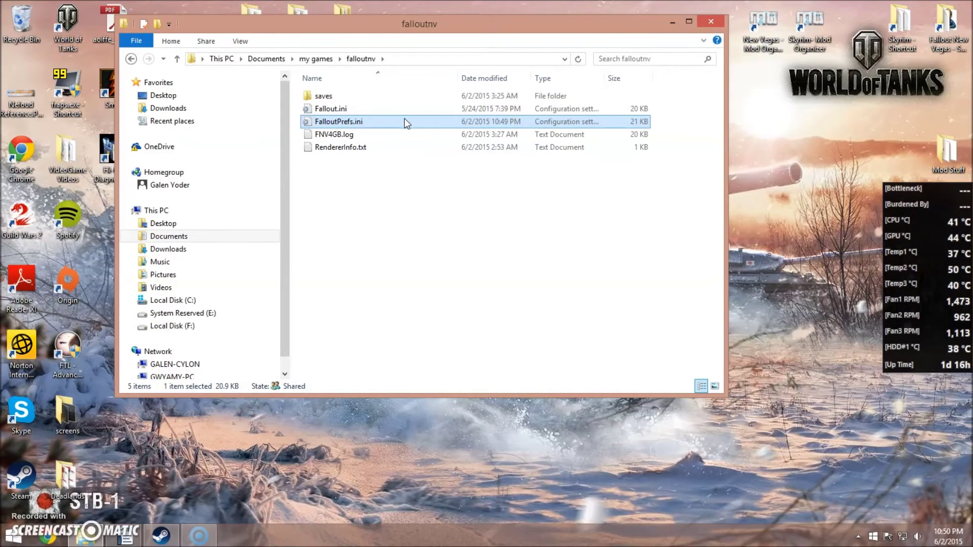
{"action": "left_click", "coordinate": [711, 20]}
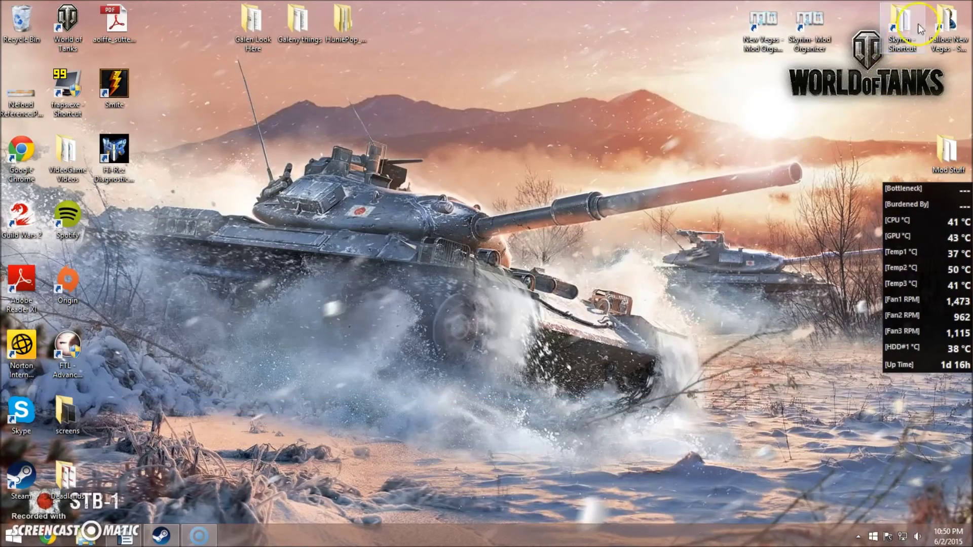
- Browse from Fallout New Vegas into Mod Organizer\profiles and select the Fallout Modded profile
{"action": "left_click", "coordinate": [961, 19]}
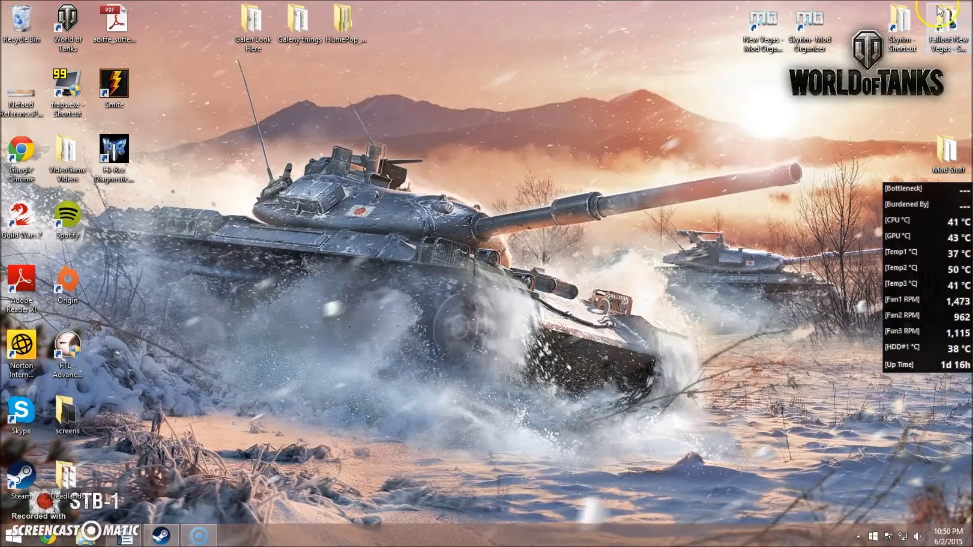
{"action": "double_click", "coordinate": [961, 19]}
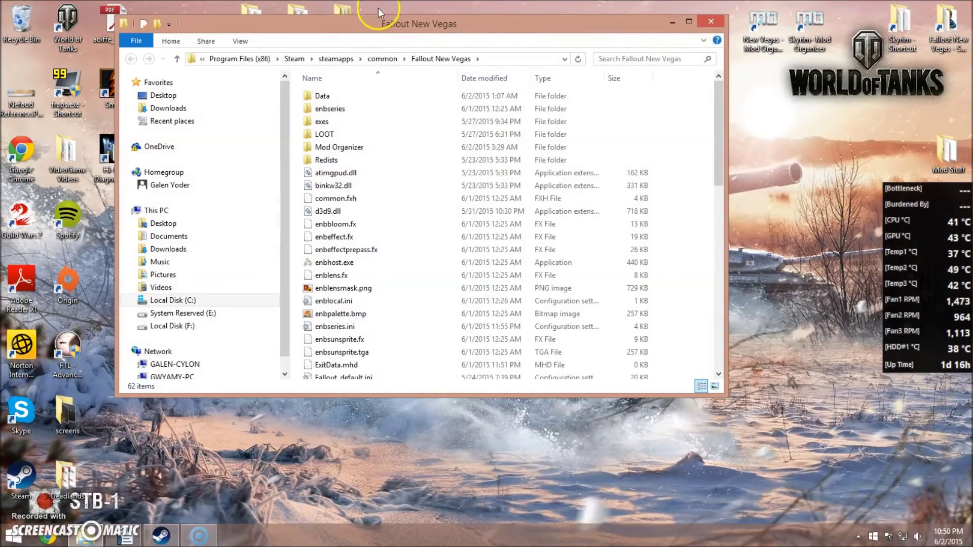
{"action": "left_click", "coordinate": [397, 147]}
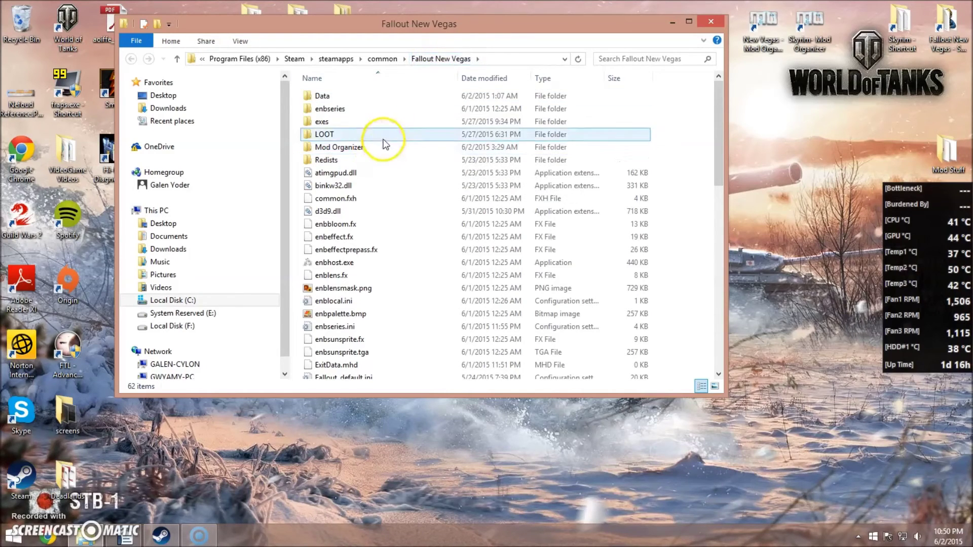
{"action": "double_click", "coordinate": [389, 148]}
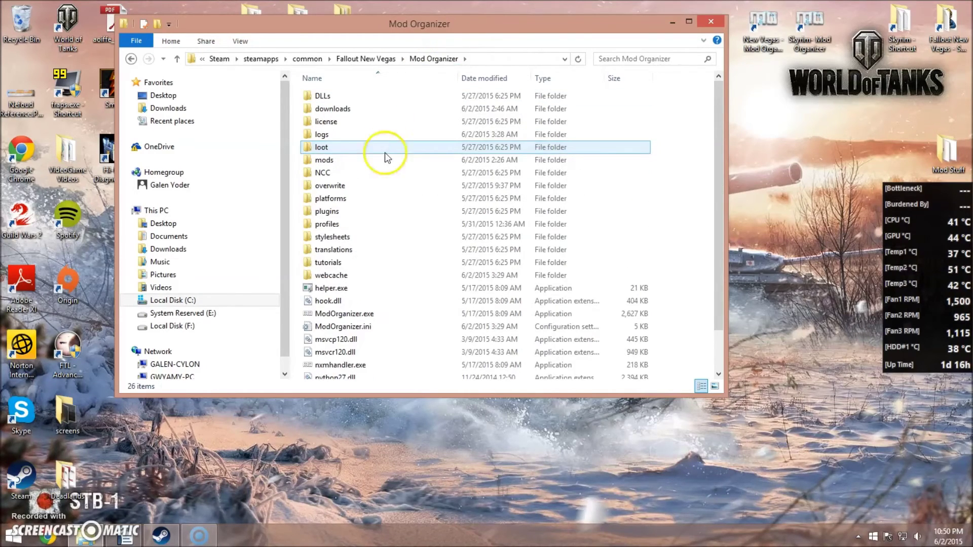
{"action": "left_click", "coordinate": [375, 227]}
{"action": "double_click", "coordinate": [376, 228]}
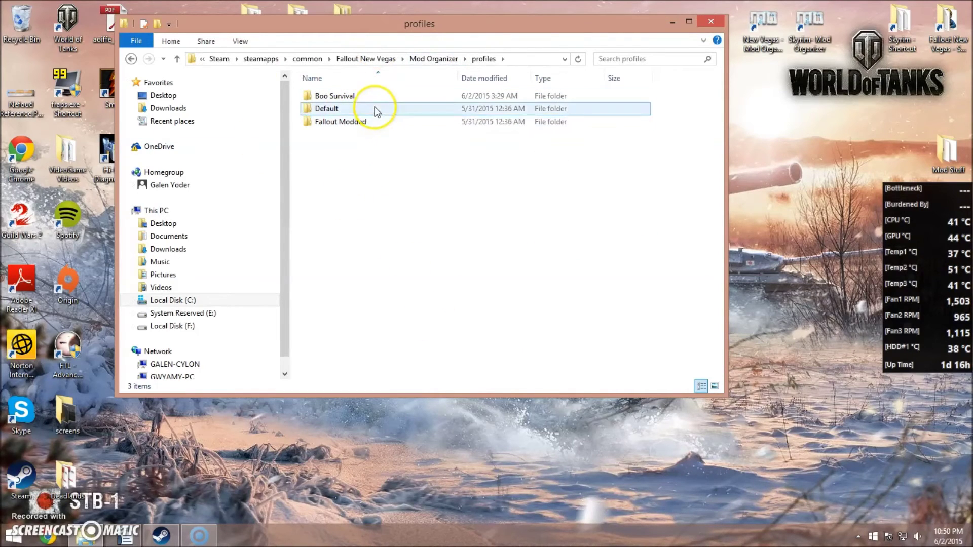
{"action": "left_click", "coordinate": [372, 124]}
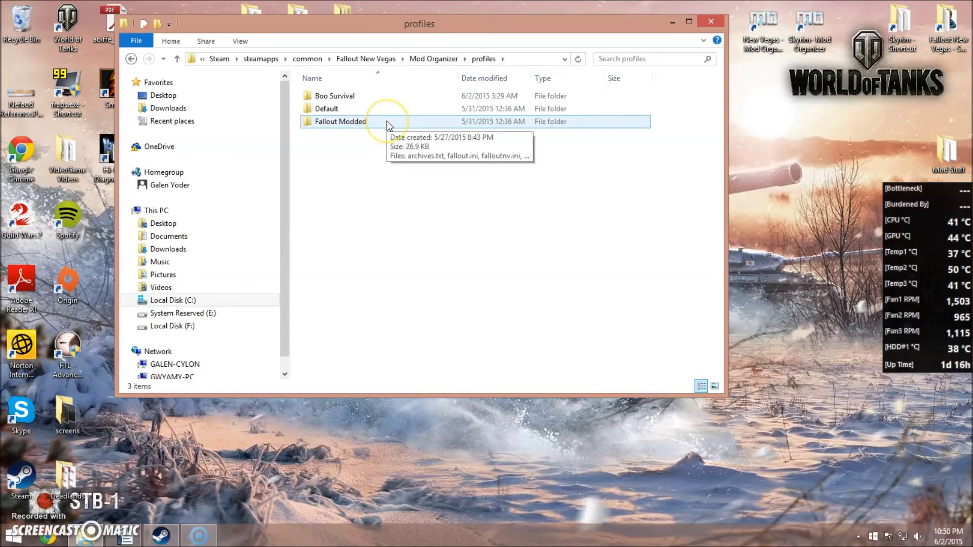
- Paste FalloutPrefs.ini into the Fallout Modded folder, overwriting the existing falloutprefs.ini
{"action": "double_click", "coordinate": [388, 121]}
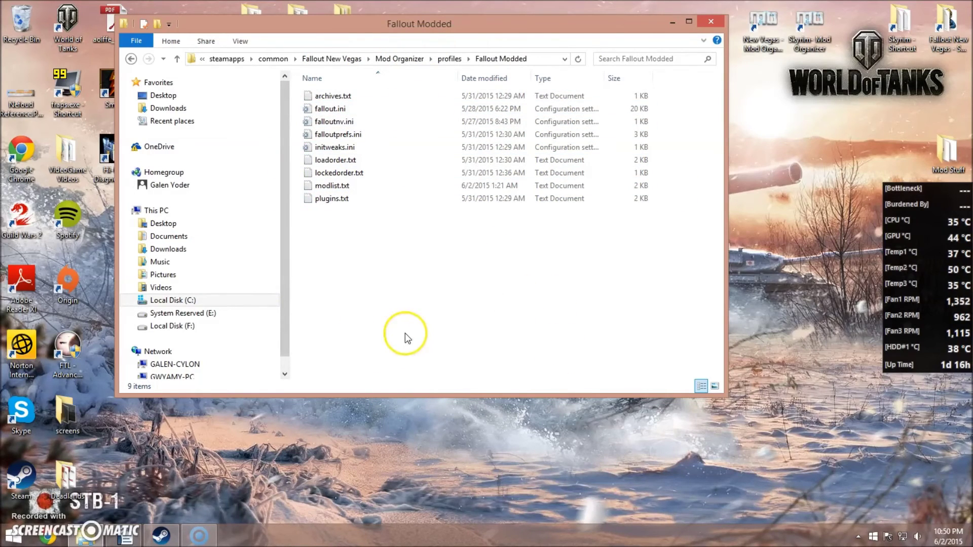
{"action": "key", "text": "ctrl+v"}
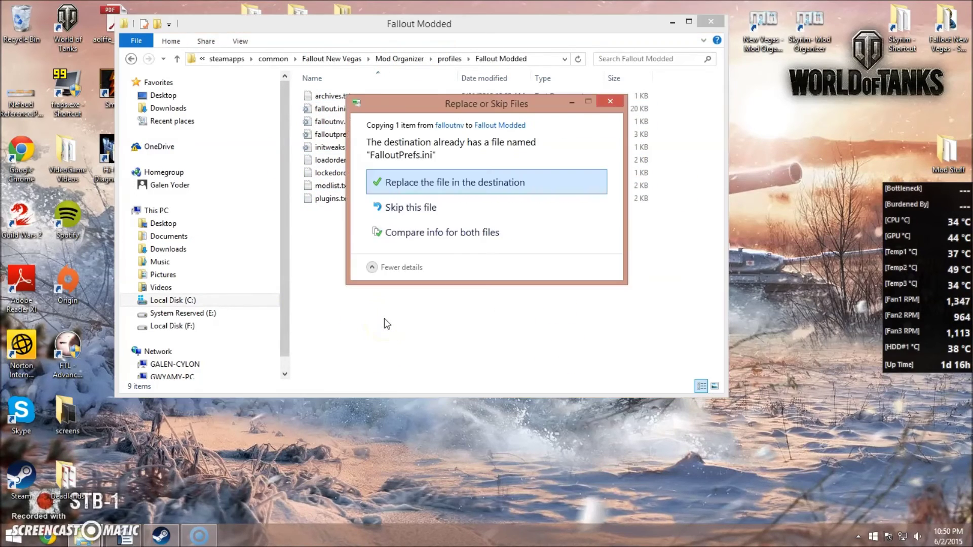
{"action": "left_click", "coordinate": [432, 189]}
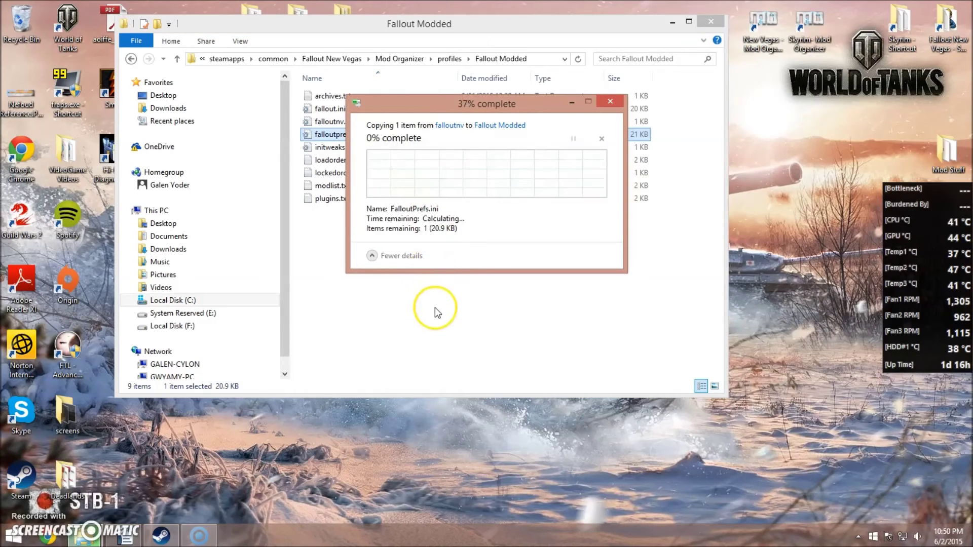